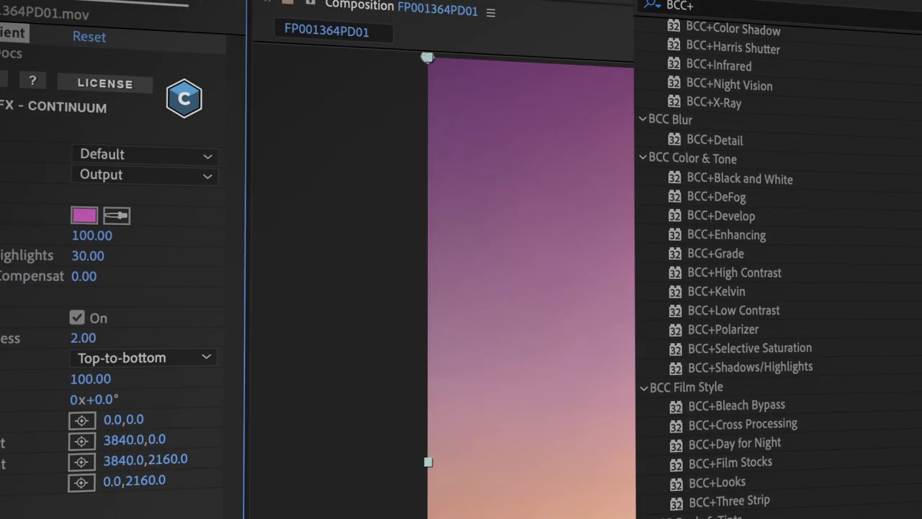
Scroll down through the BCC+ film stock and gel look presets.
scroll(634, 288, "down", 5)
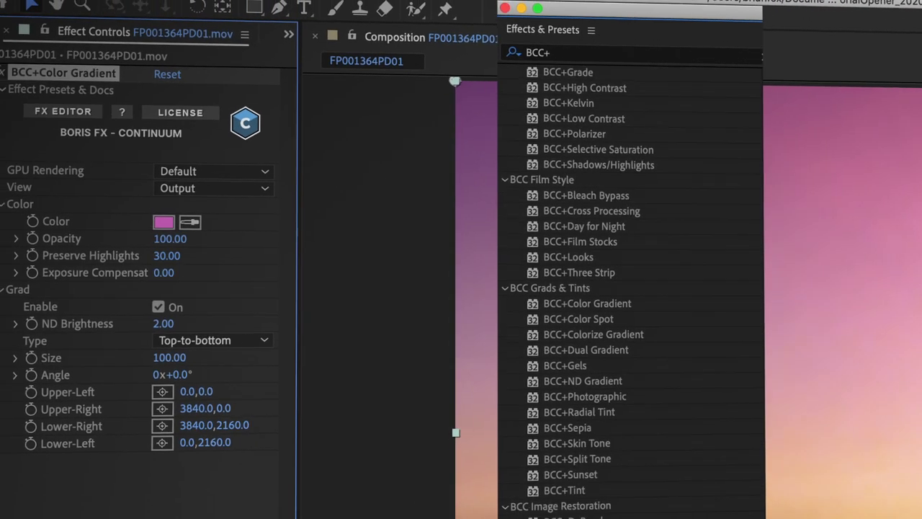
scroll(606, 288, "down", 4)
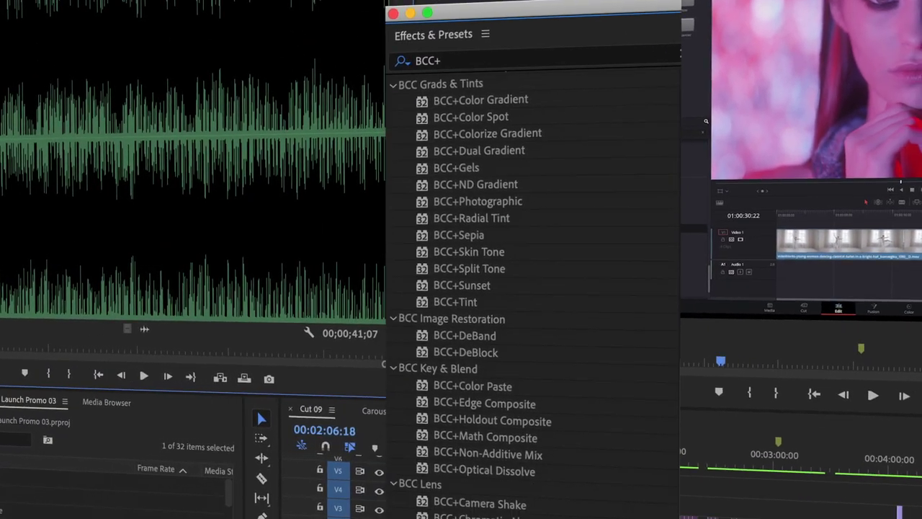
scroll(547, 288, "down", 5)
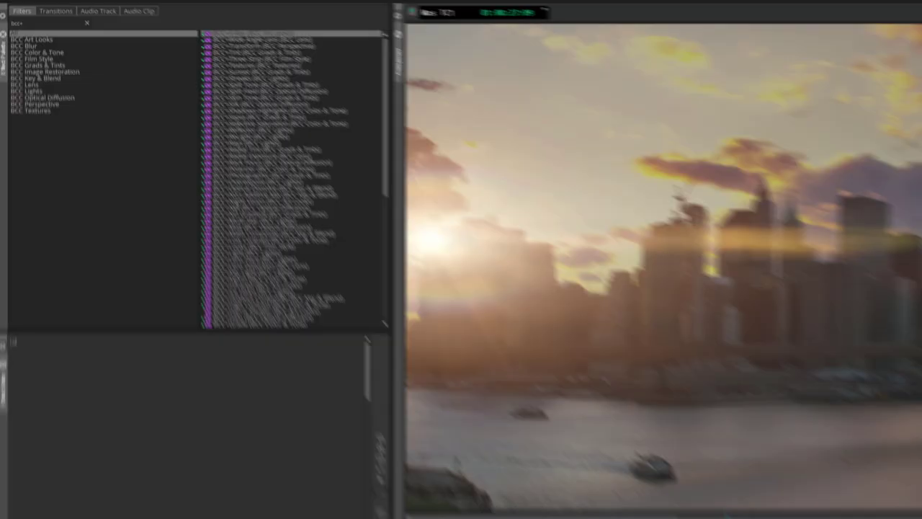
scroll(374, 252, "down", 3)
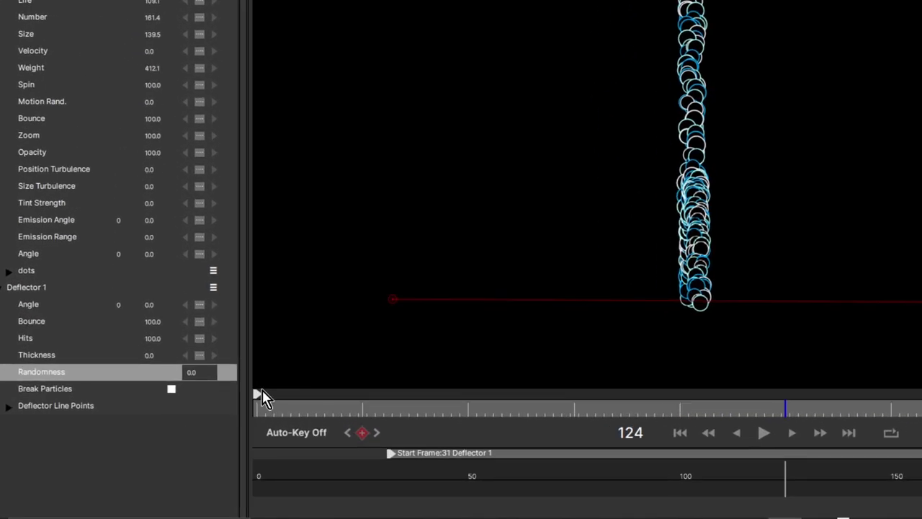
Enable Break Particles on Deflector 1 and play the simulation to watch particles shatter.
left_click(173, 385)
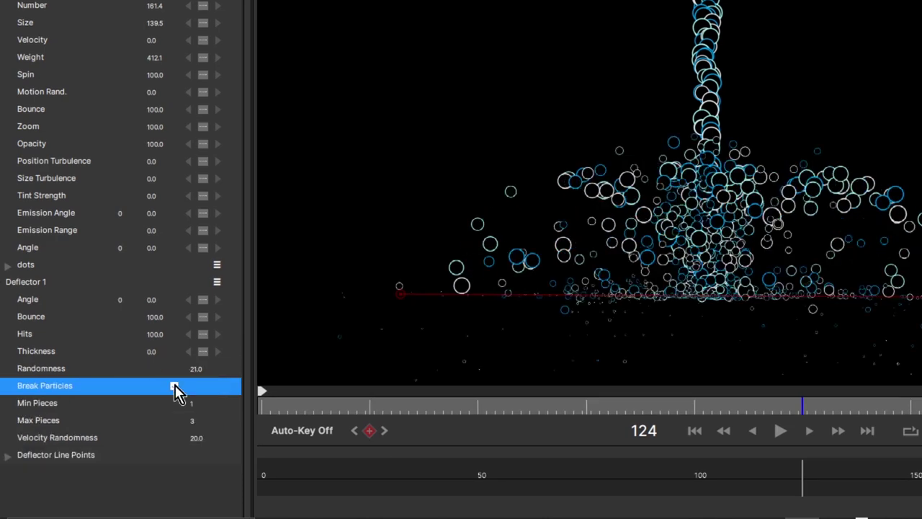
left_click(780, 431)
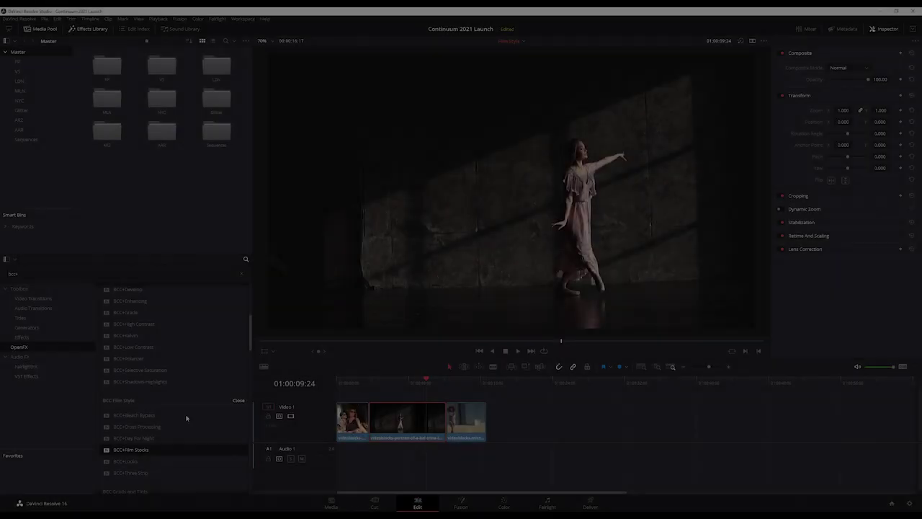
Apply BCC+Film Stocks to the landscape clip on the timeline.
left_click_drag(137, 450, 247, 439)
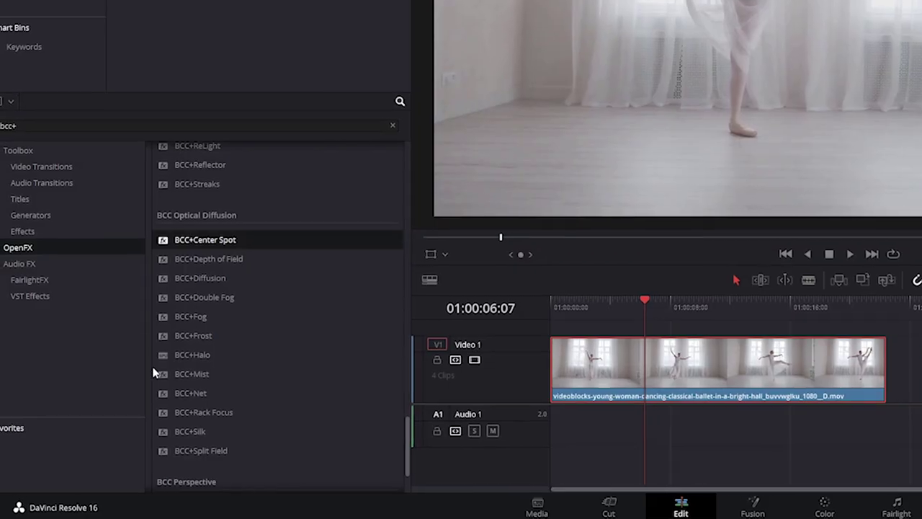
Preview the Material Pattern and Metal diffusion looks, then lower BCC+Frost Mist Brightness to 34.
left_click(230, 274)
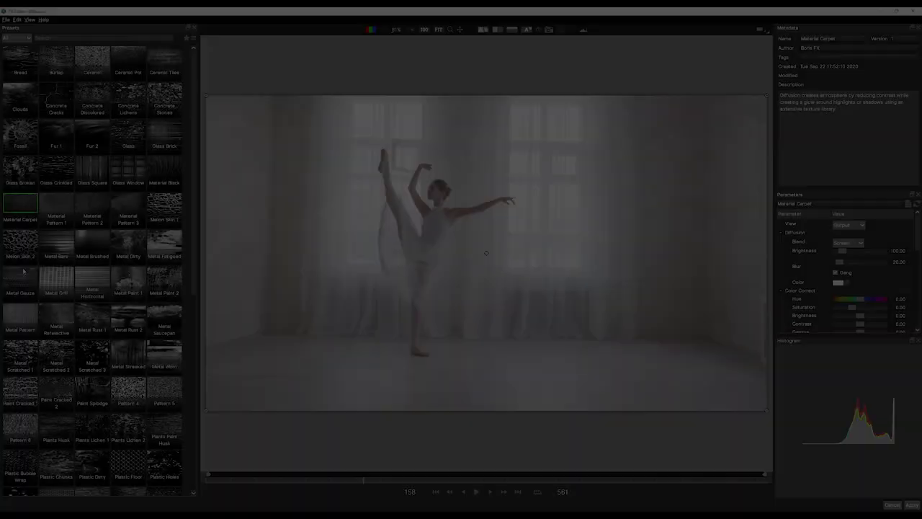
left_click(56, 203)
left_click(56, 240)
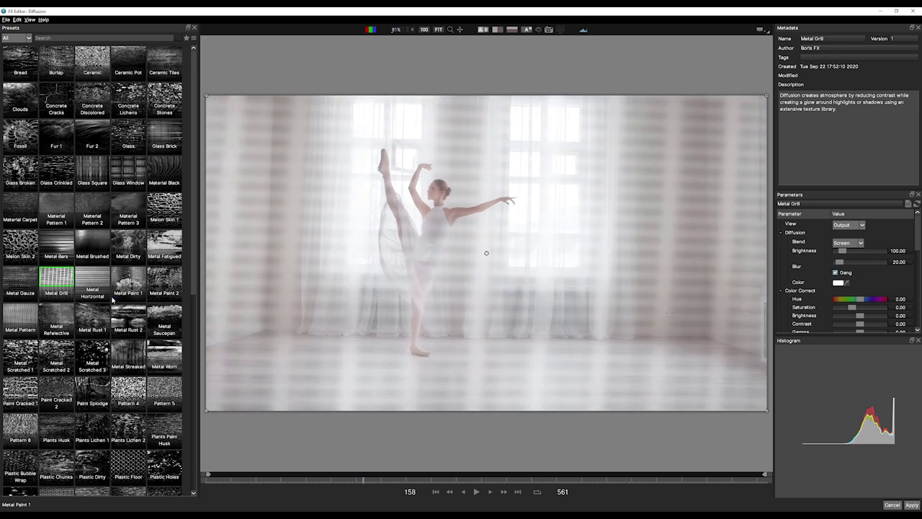
left_click(56, 314)
key("Down")
key("Down")
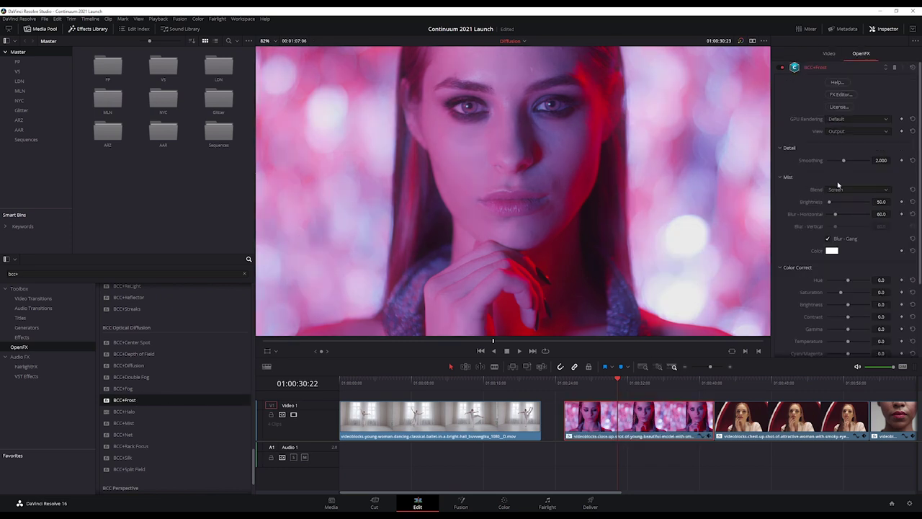
left_click_drag(831, 204, 830, 203)
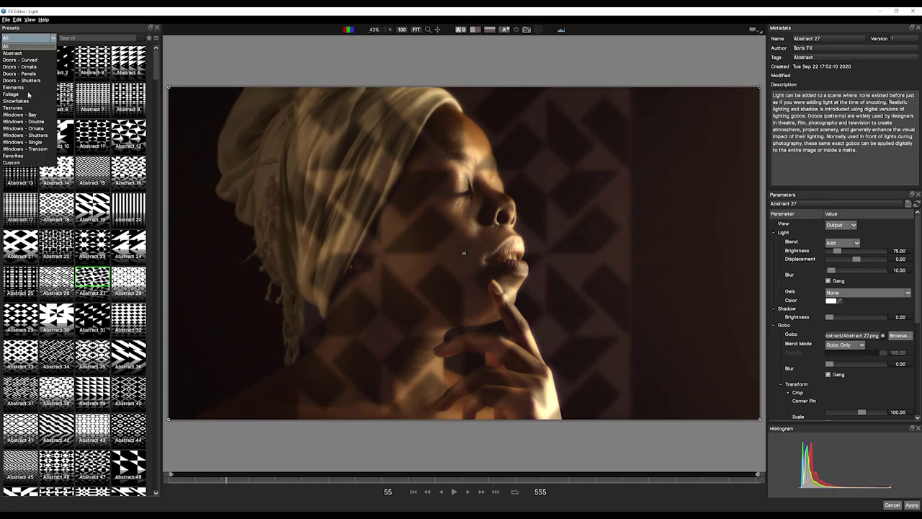
Show the Foliage gobo presets in the BCC+Light preset browser.
left_click(29, 94)
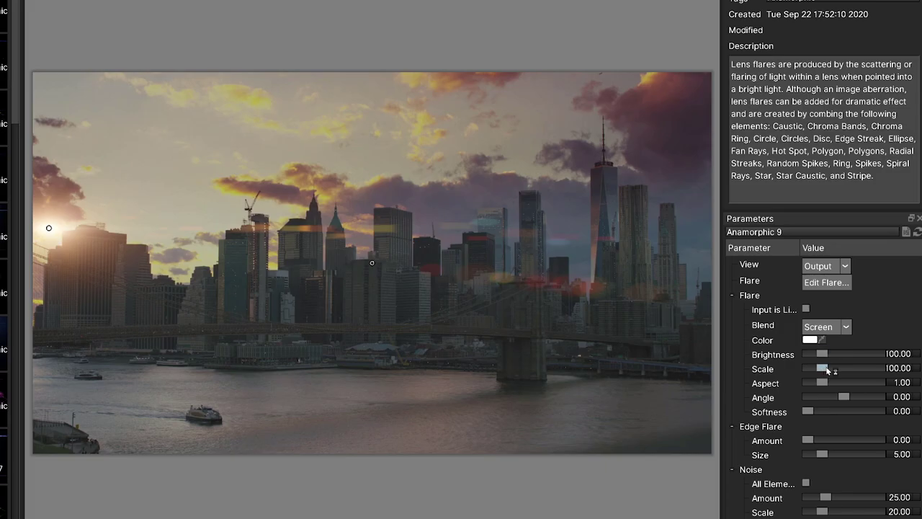
Enlarge and brighten the flare, then add a Chroma Bands element with brightness 197 and scale 25.
mouse_move(828, 368)
left_mouse_down()
mouse_move(846, 368)
mouse_move(820, 354)
left_mouse_up()
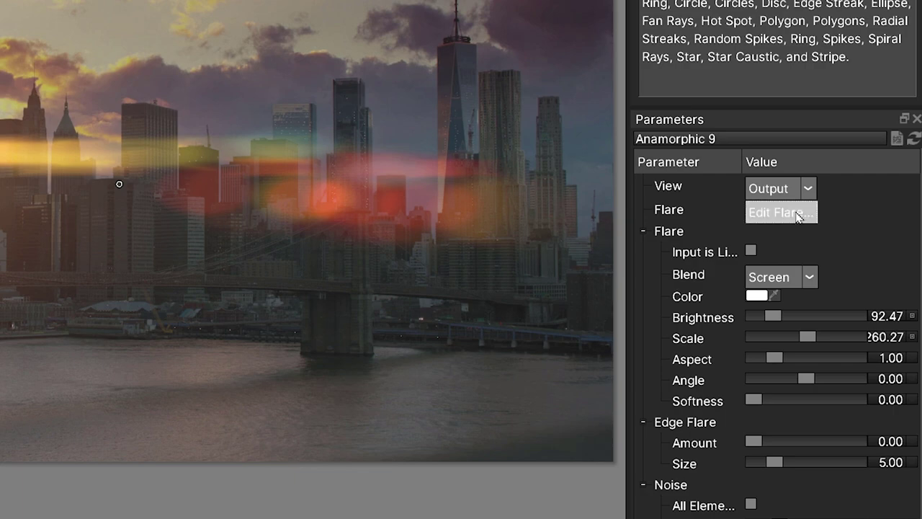
left_click(797, 213)
left_click(61, 475)
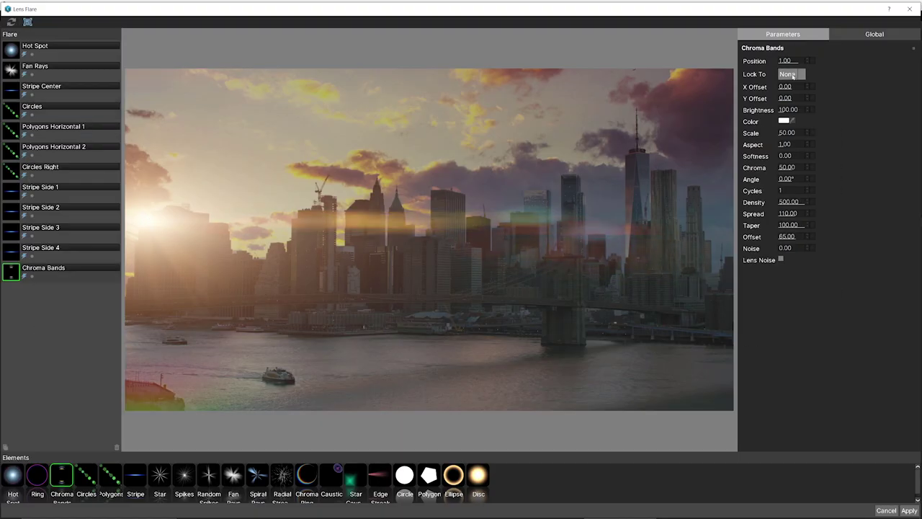
left_click_drag(824, 108, 818, 109)
left_click_drag(791, 133, 770, 132)
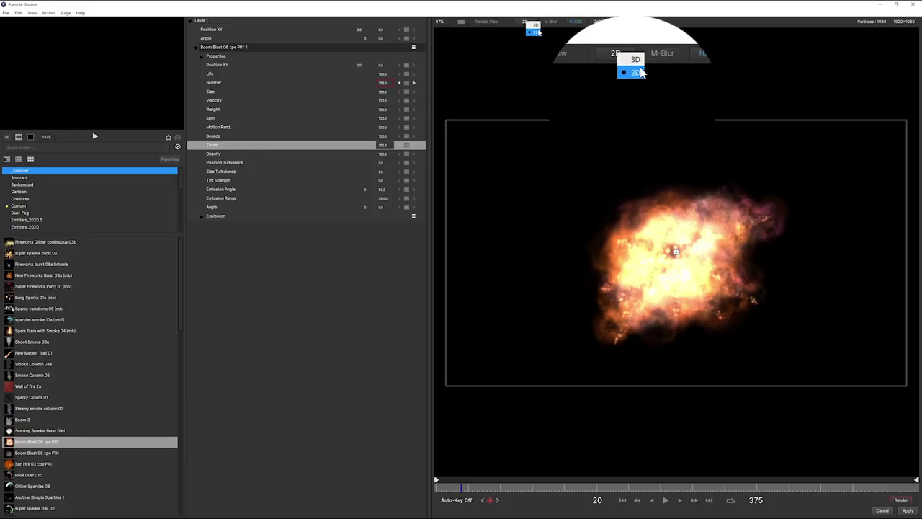
Set the Camera Model to Orbit around the Boom Blast explosion.
left_click(390, 29)
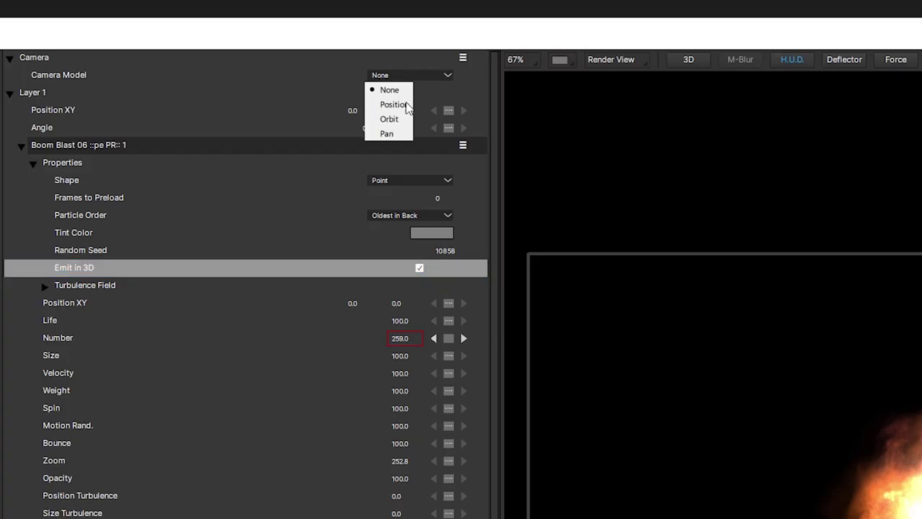
left_click(396, 123)
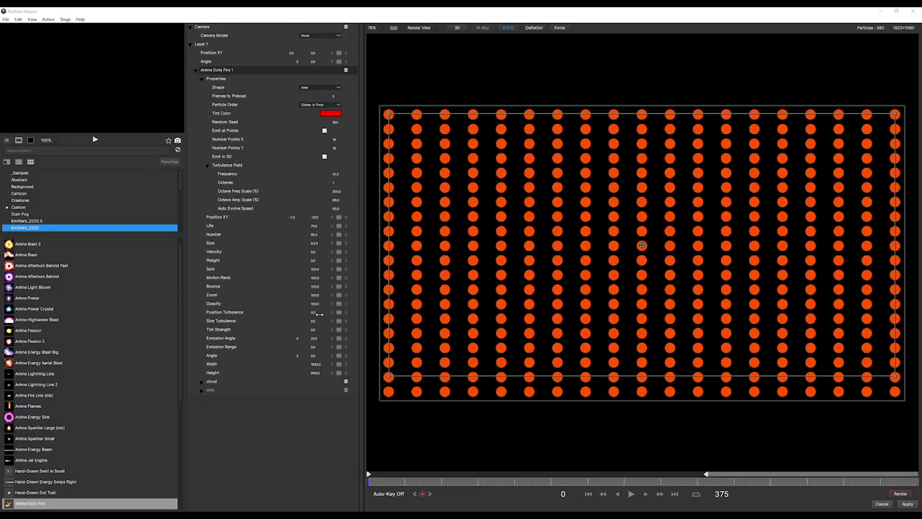
Set Position Turbulence 52 and Size Turbulence 32, then give the Orbit camera a tumble of 78.
left_click(320, 313)
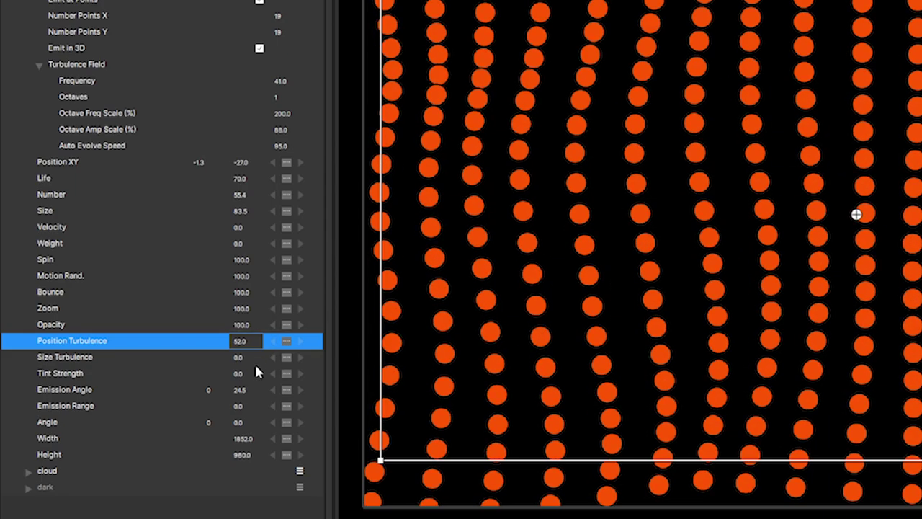
left_click_drag(247, 362, 270, 368)
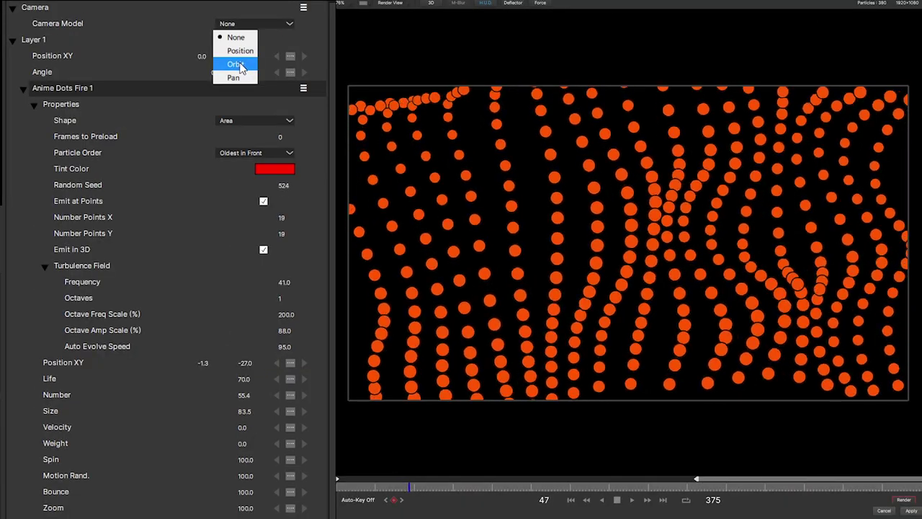
left_click(237, 73)
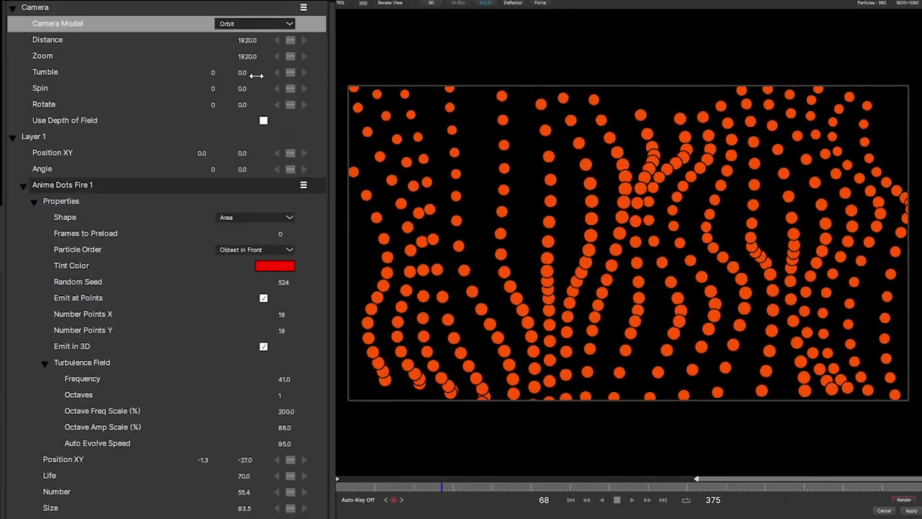
left_click_drag(245, 73, 271, 78)
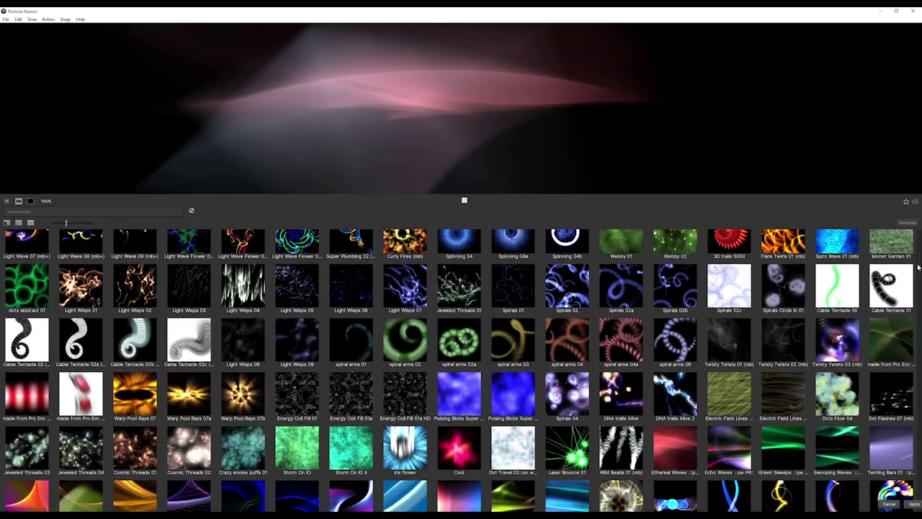
scroll(917, 267, "down", 3)
Scroll the emitter library and select the Iris flower emitter.
left_click(405, 346)
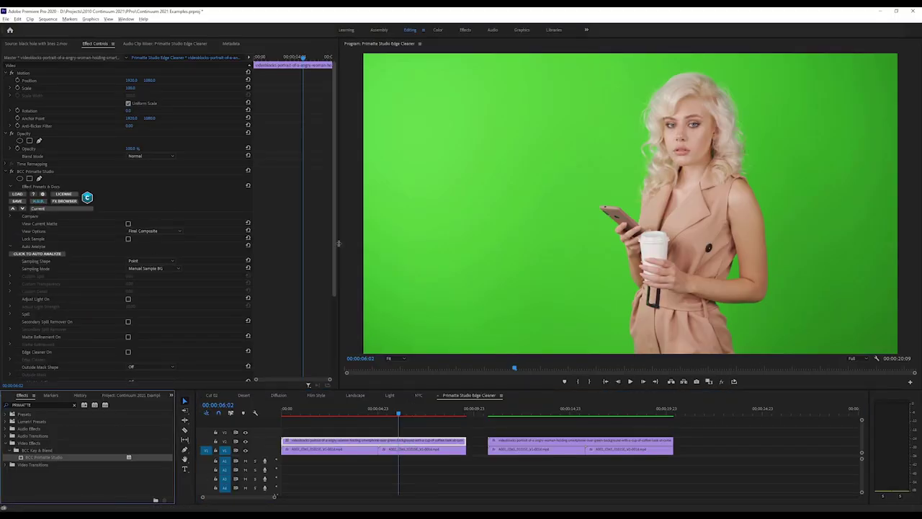
Auto-analyze BCC Primatte Studio to key the green screen, then compare Edge Cleaner off and on.
scroll(165, 216, "down", 5)
left_click(36, 142)
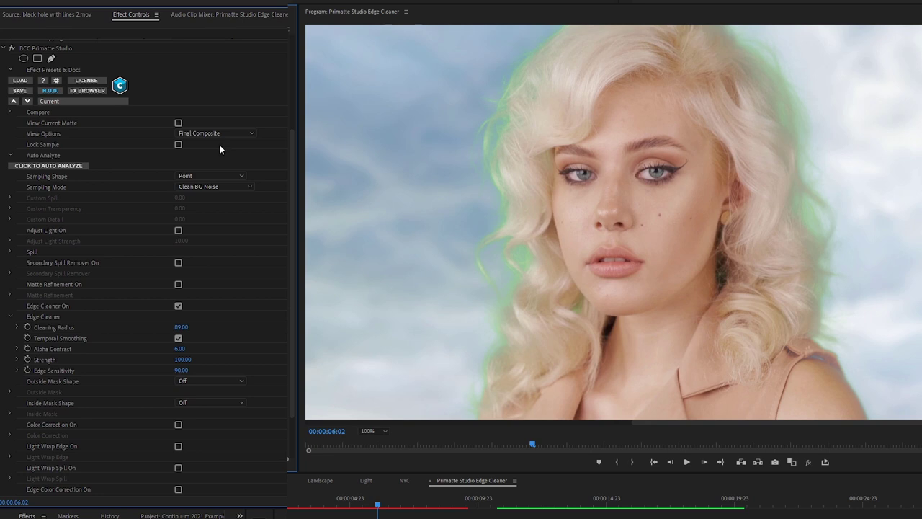
left_click(178, 306)
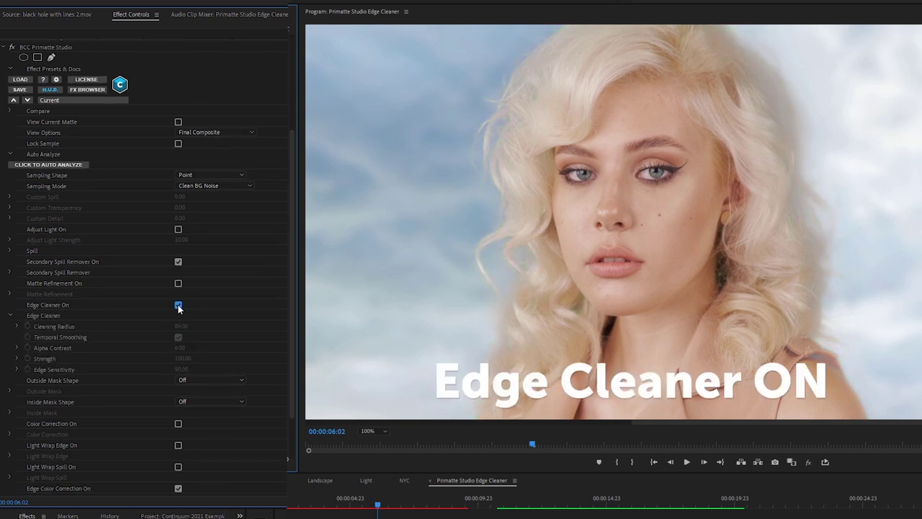
left_click(178, 305)
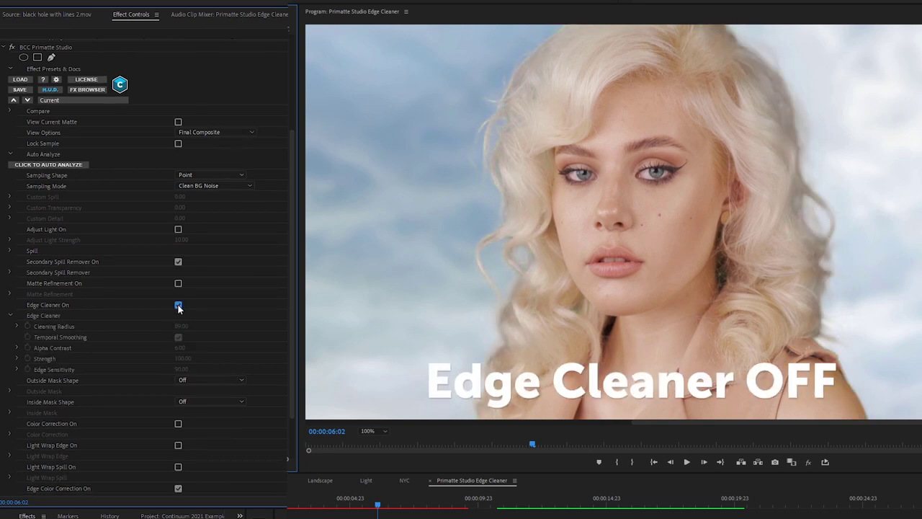
left_click(178, 305)
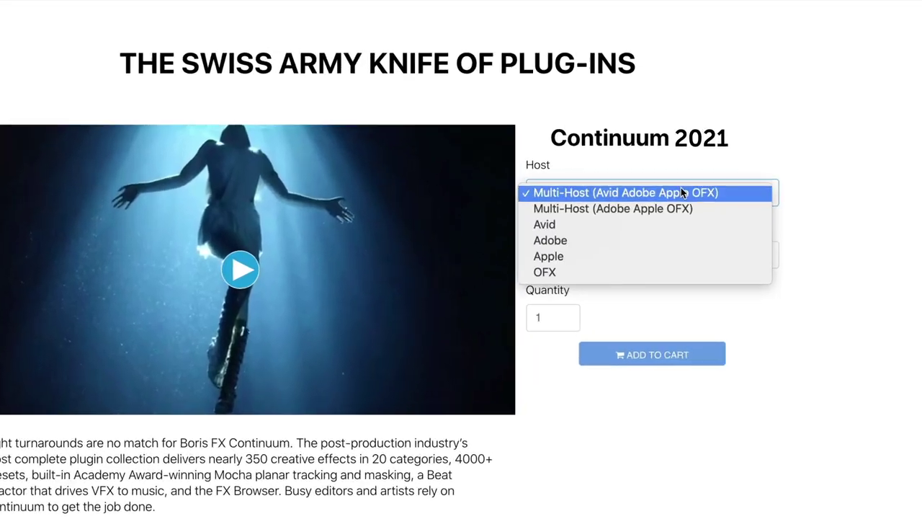
Set the host to Adobe and try Upgrade/Support Renewal, then New License purchase options.
left_click(658, 239)
left_click(638, 249)
left_click(591, 315)
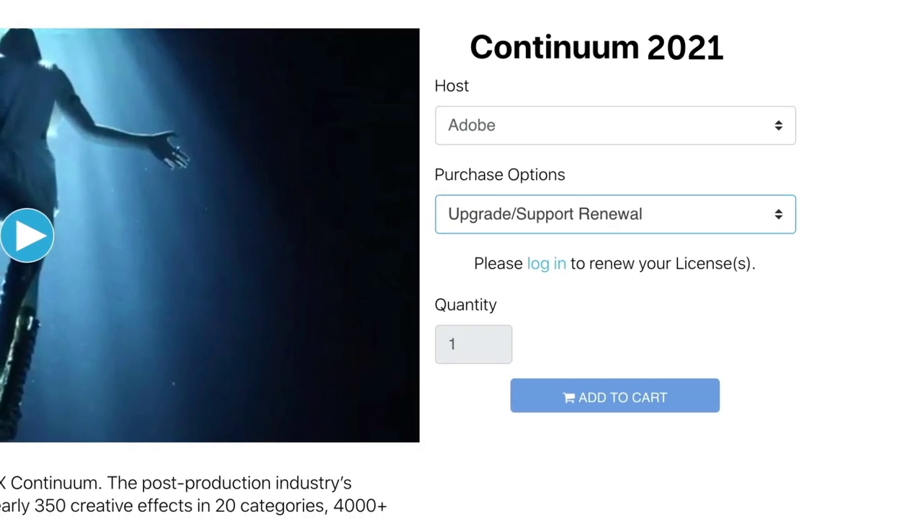
left_click(736, 202)
left_click(608, 131)
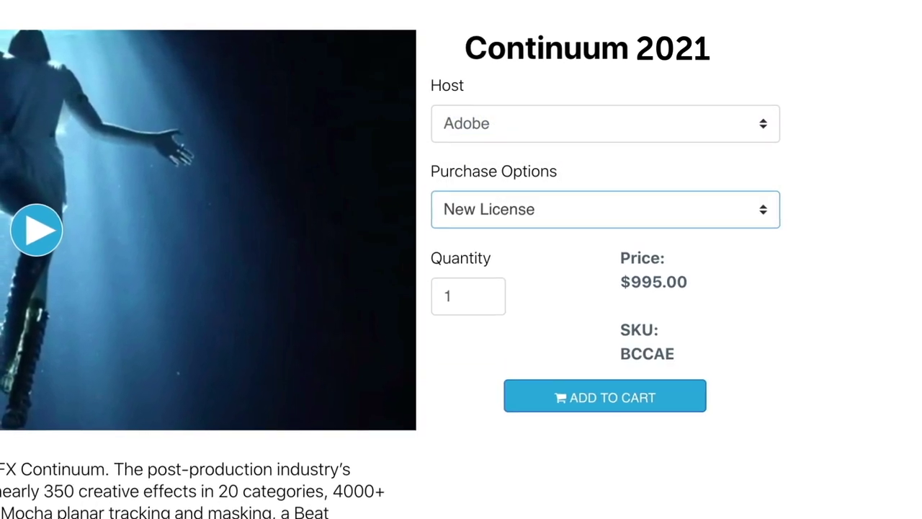
Switch the purchase option to Monthly Subscription, then settle on Annual Subscription.
left_click(761, 201)
left_click(613, 243)
left_click(652, 202)
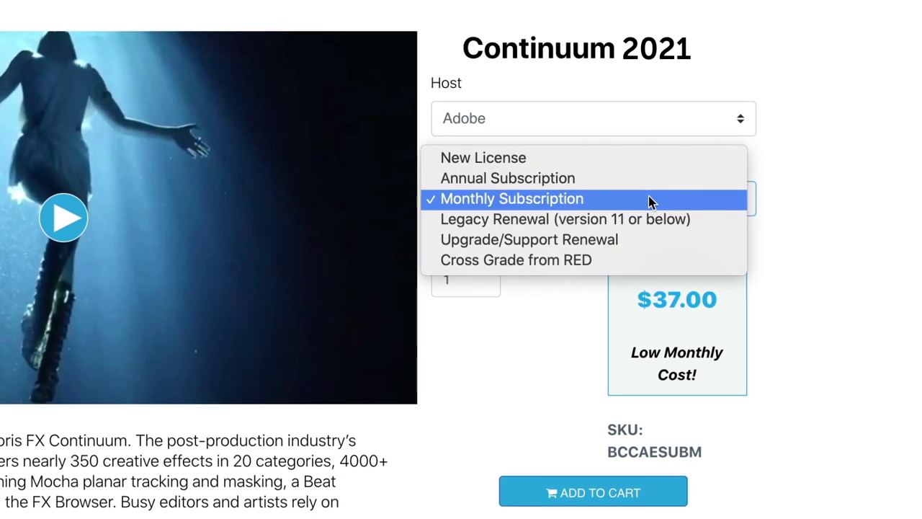
left_click(648, 178)
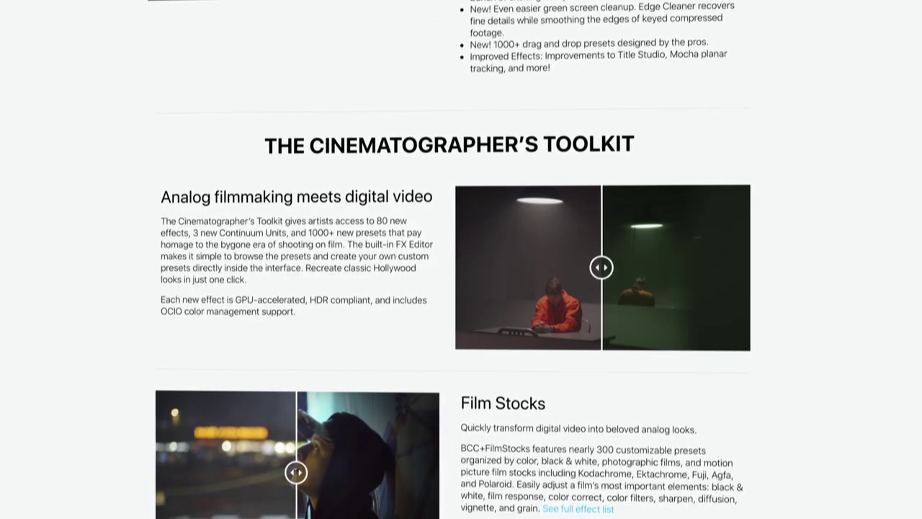